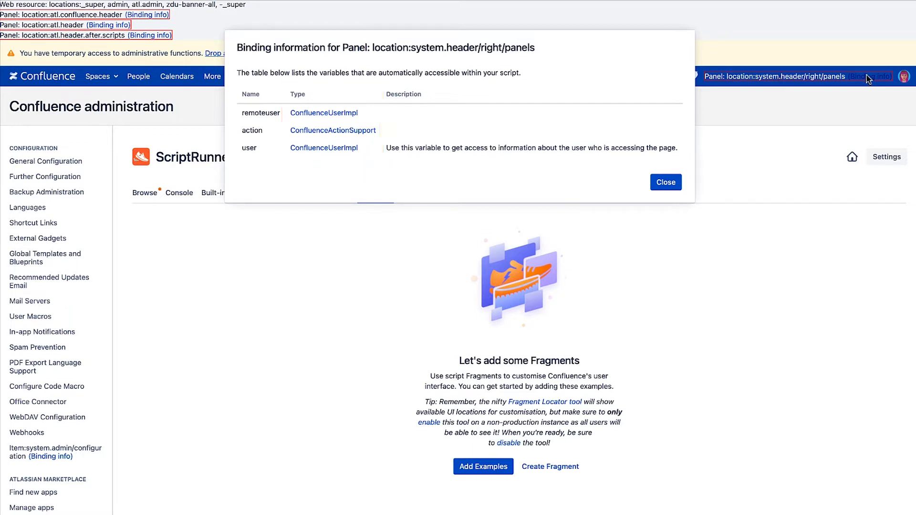
Close the binding information dialog and disable the Fragment Locator tool.
{"action": "left_click", "coordinate": [665, 183]}
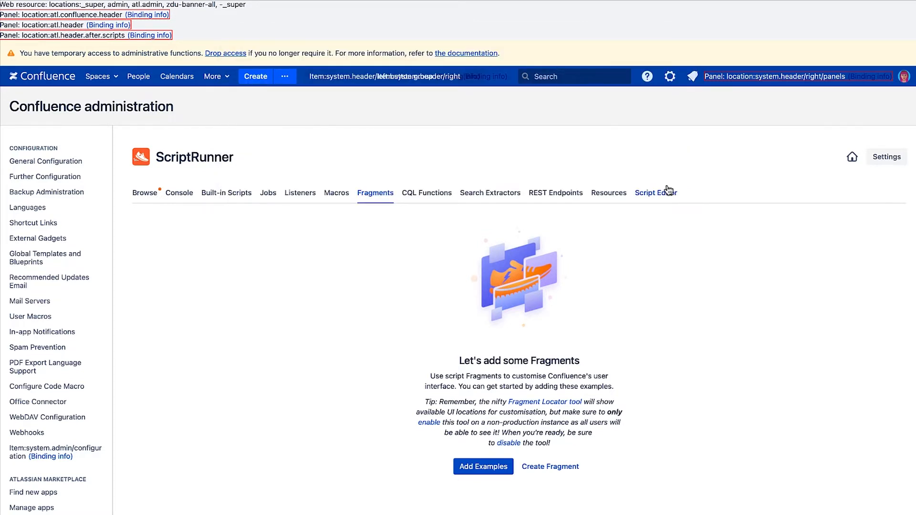
{"action": "left_click", "coordinate": [508, 443]}
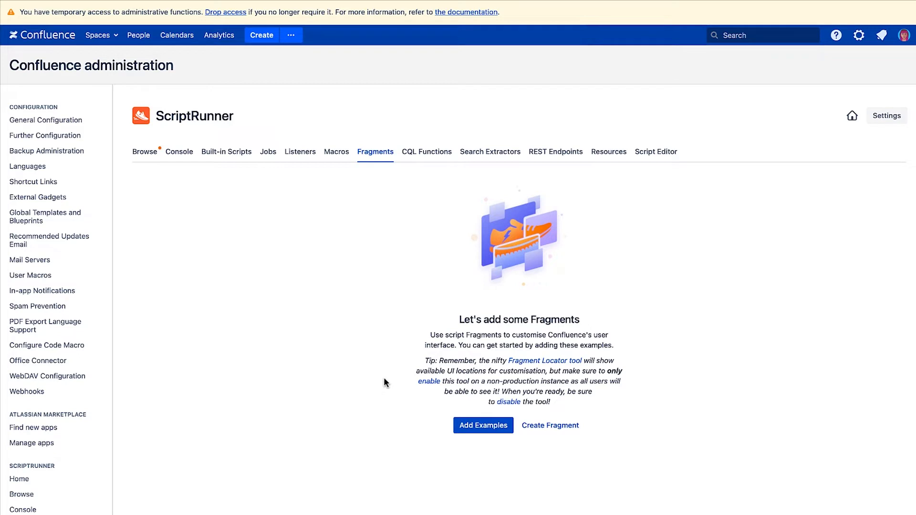
Start a new Custom web item fragment with the note "Intern Portal Button on Main Header".
{"action": "left_click", "coordinate": [548, 426]}
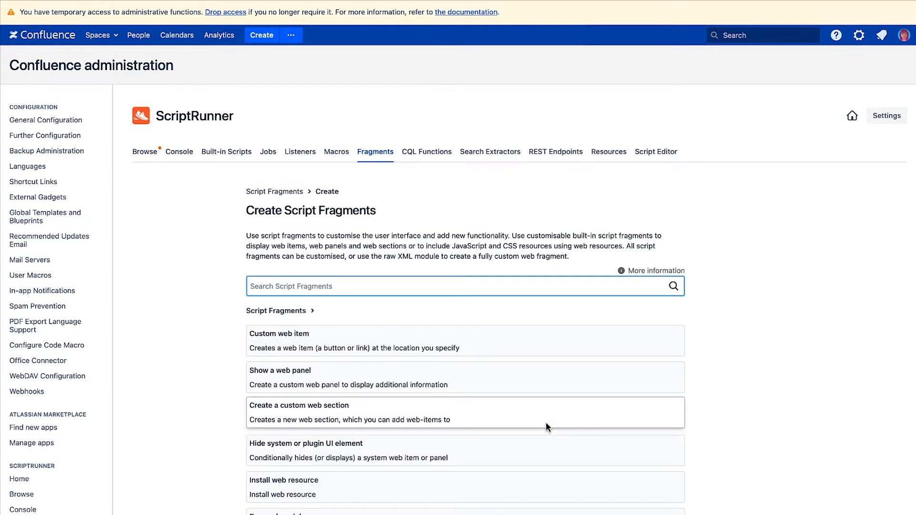
{"action": "left_click", "coordinate": [520, 351]}
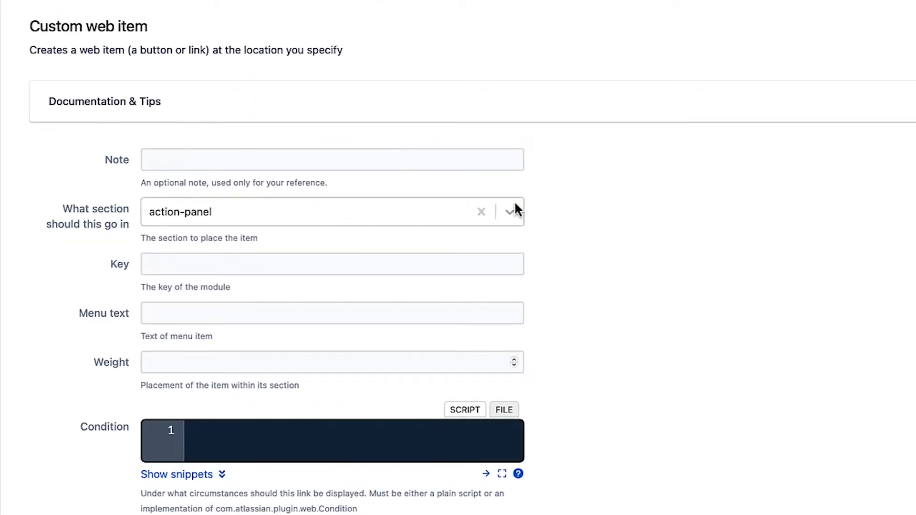
{"action": "left_click", "coordinate": [473, 162]}
{"action": "type", "text": "Intern Portal Button on Main Header"}
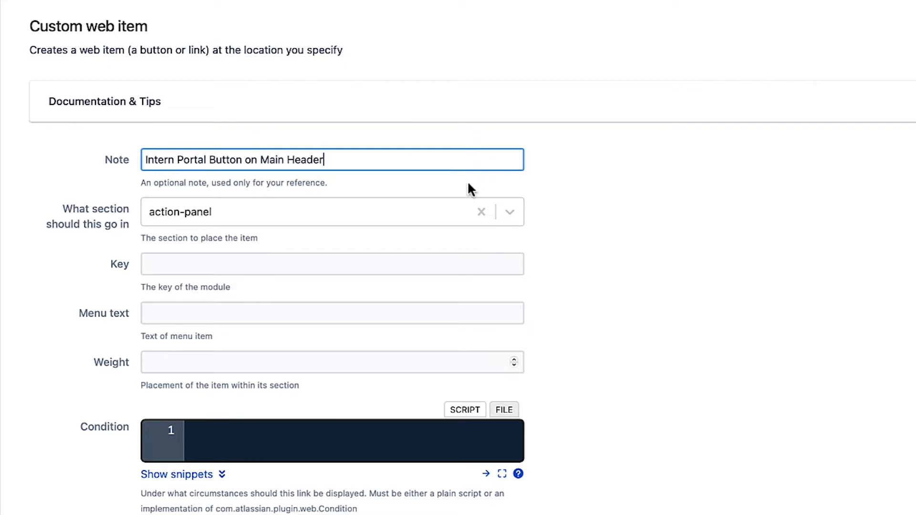
Place the web item in the system.header/right section.
{"action": "left_click", "coordinate": [456, 209]}
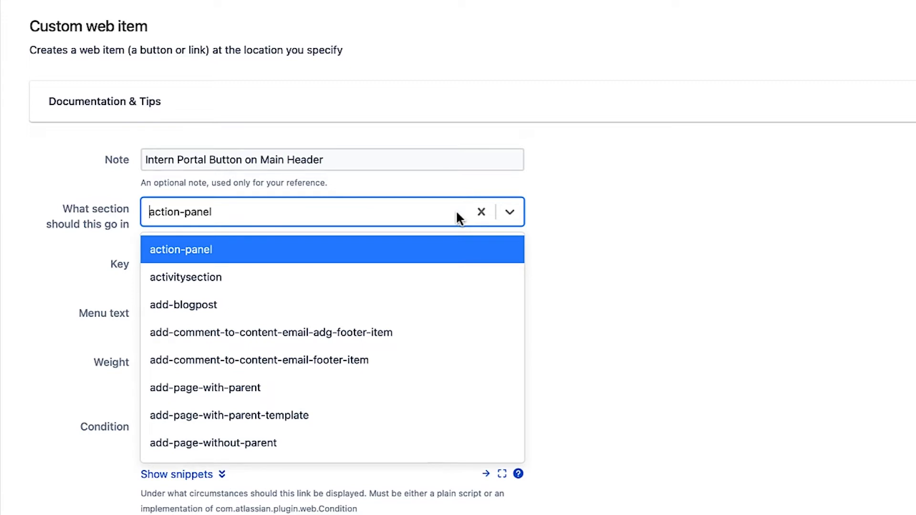
{"action": "type", "text": "system."}
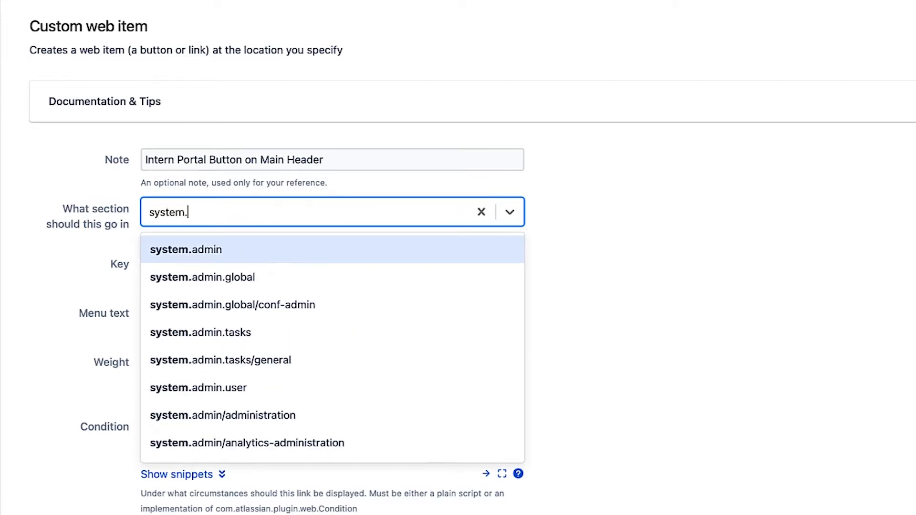
{"action": "type", "text": "header"}
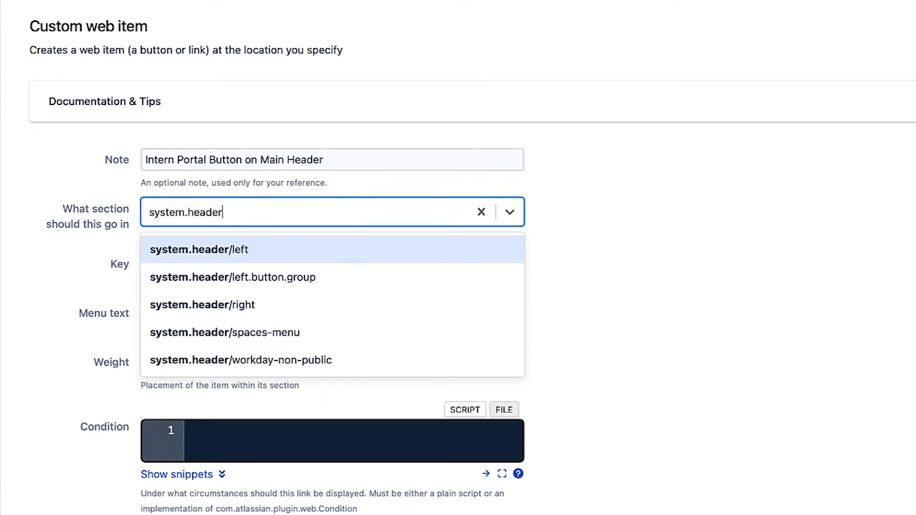
{"action": "left_click", "coordinate": [435, 304]}
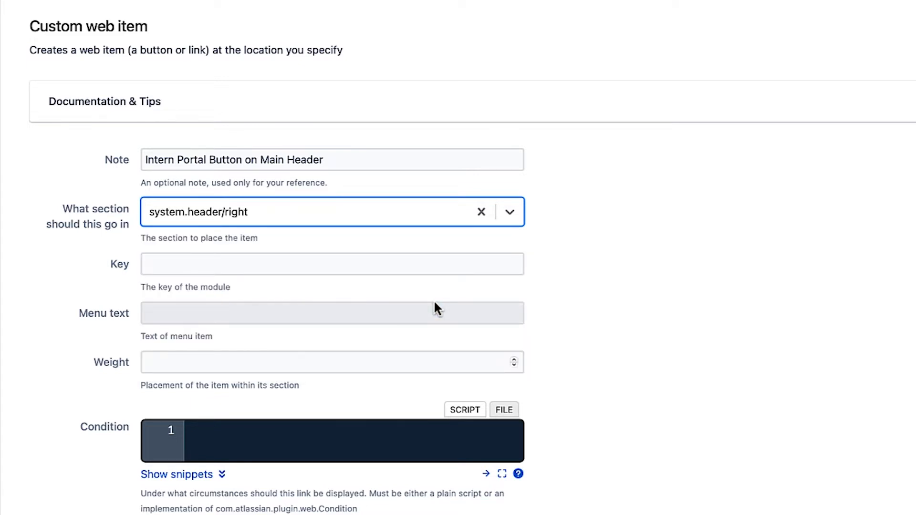
Give the web item the key "intern-portal" and the menu text "Intern Portal".
{"action": "left_click", "coordinate": [426, 263]}
{"action": "type", "text": "intern-portal"}
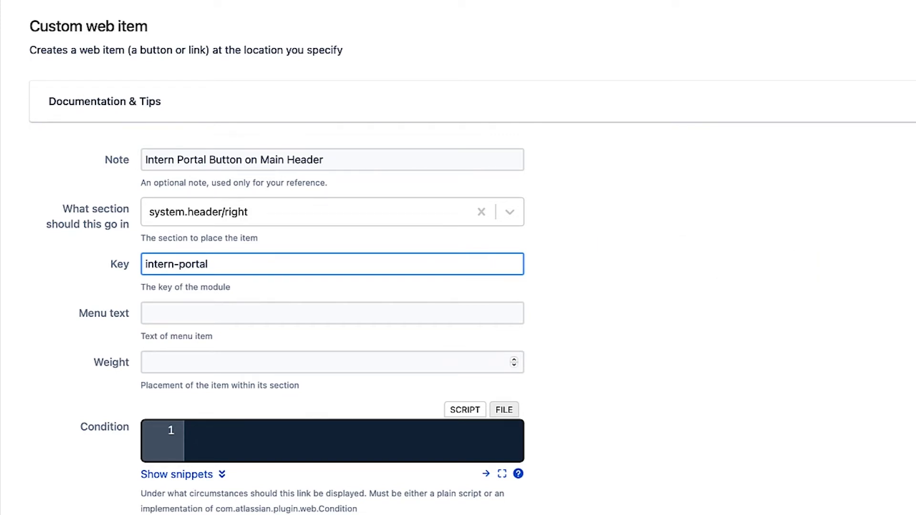
{"action": "left_click", "coordinate": [419, 310]}
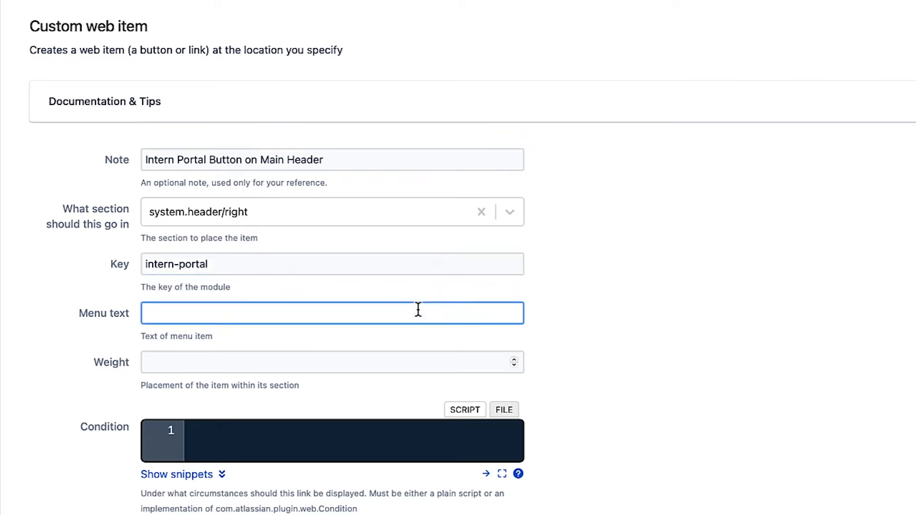
{"action": "type", "text": "Intern Portal"}
{"action": "left_click", "coordinate": [409, 363]}
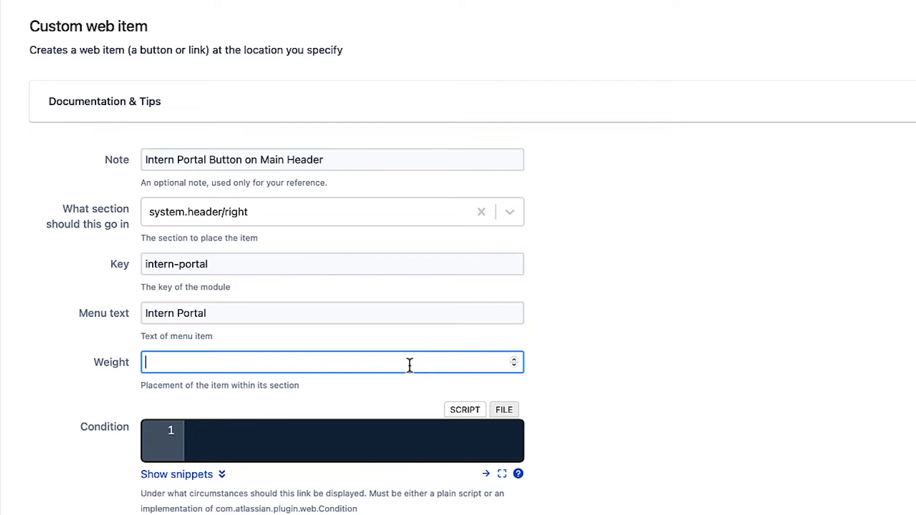
{"action": "scroll", "coordinate": [410, 365], "scroll_direction": "down", "scroll_amount": 1}
{"action": "scroll", "coordinate": [409, 365], "scroll_direction": "down", "scroll_amount": 7}
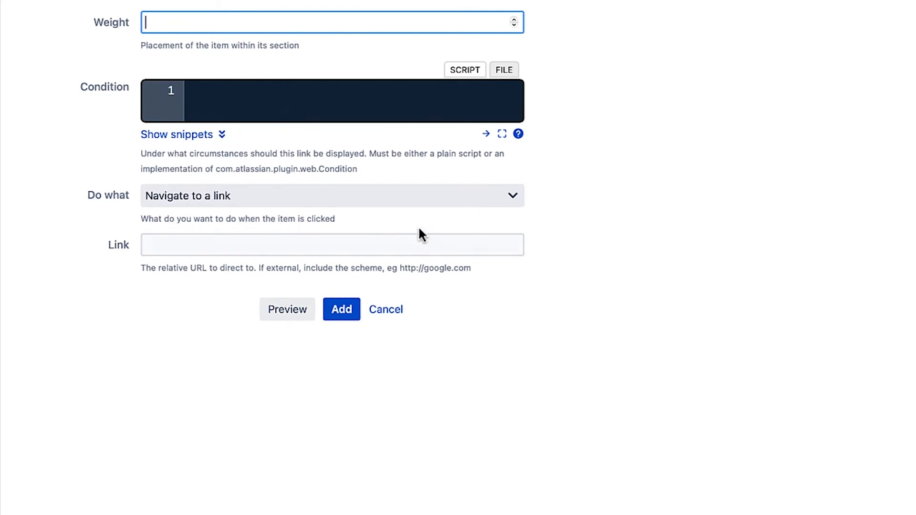
{"action": "left_click", "coordinate": [416, 199]}
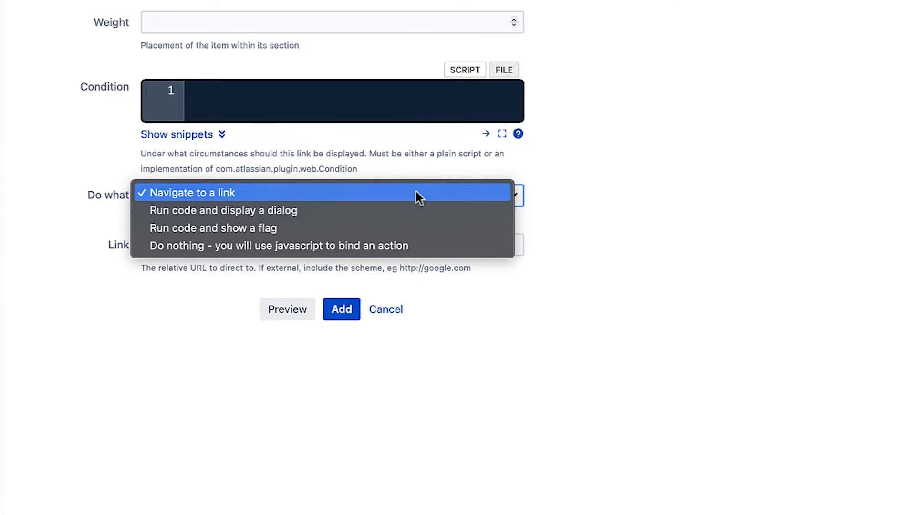
{"action": "left_click", "coordinate": [415, 191]}
{"action": "left_click", "coordinate": [401, 241]}
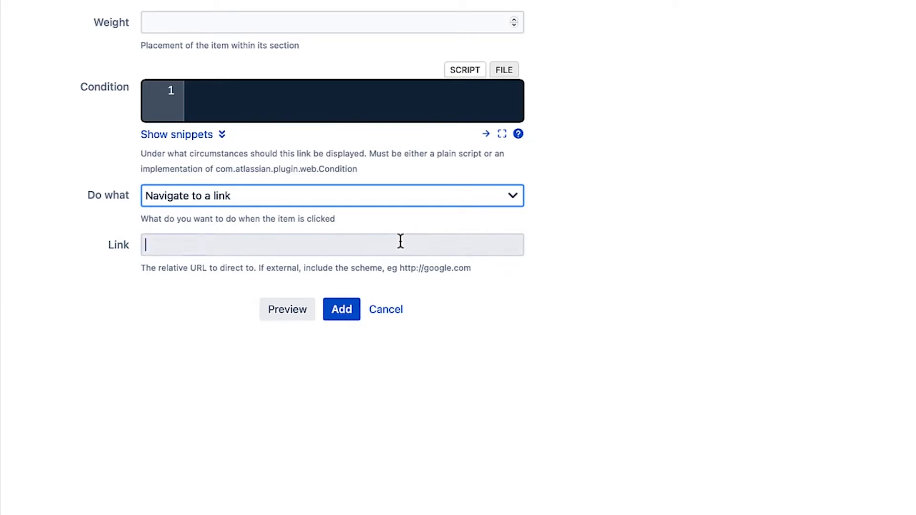
{"action": "type", "text": "www.greatadventure.biz/"}
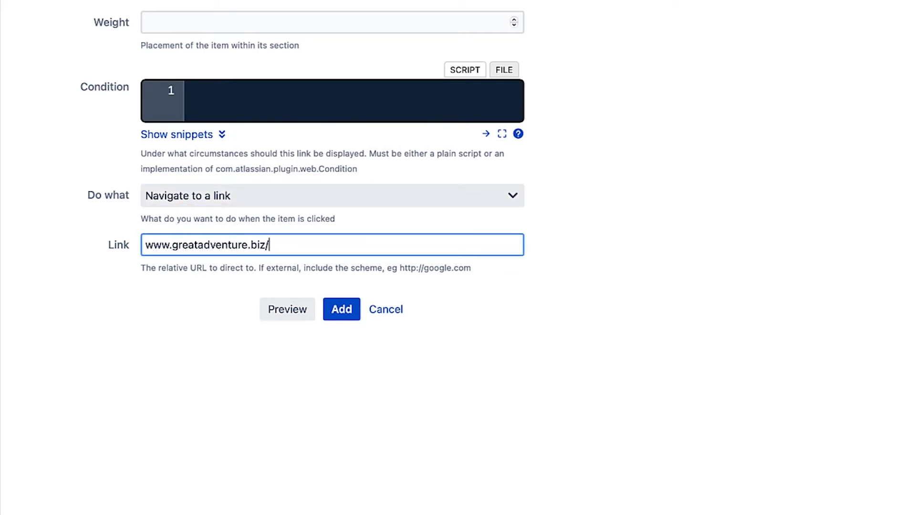
{"action": "type", "text": "InternPortal"}
Insert the "Current user is a member of a group" snippet as the web item's condition.
{"action": "left_click", "coordinate": [223, 138]}
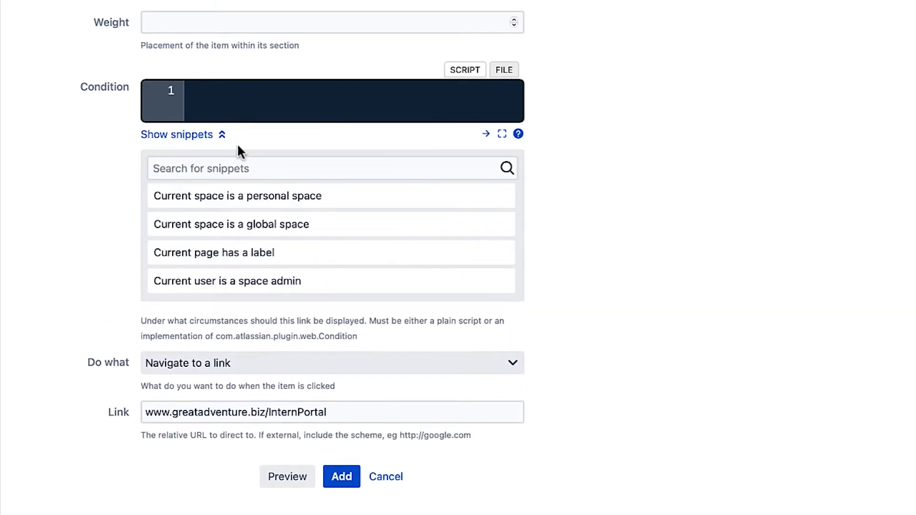
{"action": "scroll", "coordinate": [267, 210], "scroll_direction": "down", "scroll_amount": 3}
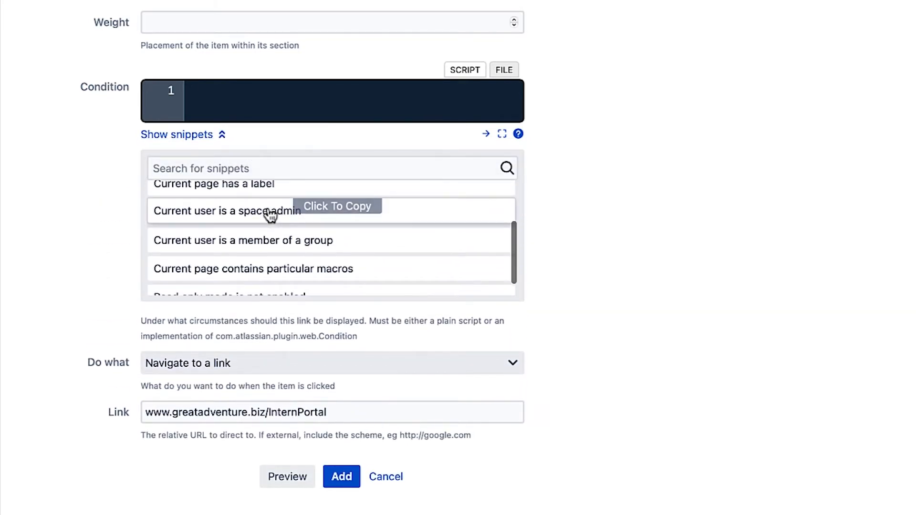
{"action": "left_click", "coordinate": [270, 247]}
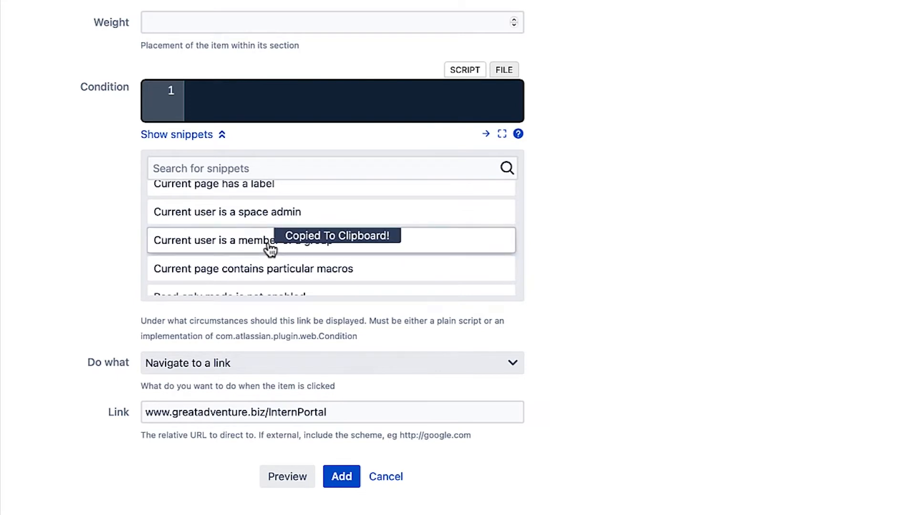
{"action": "left_click", "coordinate": [225, 88]}
{"action": "key", "text": "ctrl+v"}
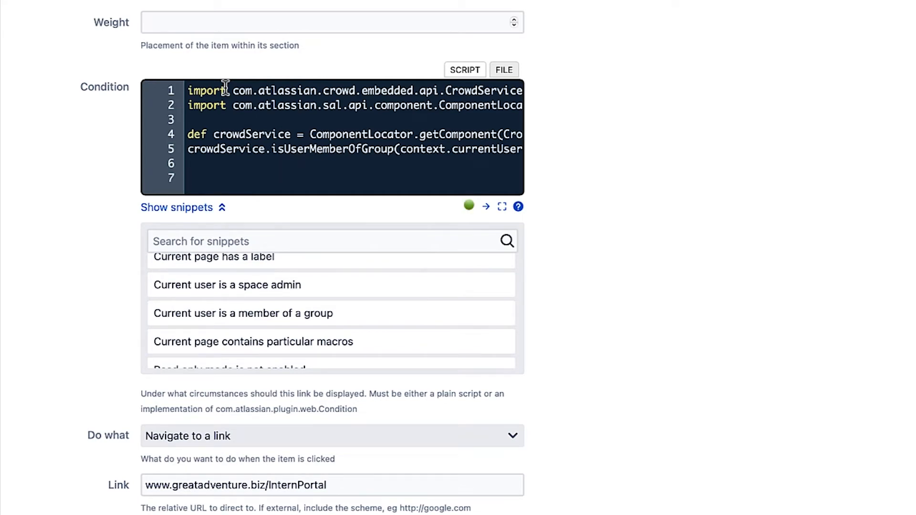
Replace the group name in the condition script with "full-time-interns" and add the fragment.
{"action": "scroll", "coordinate": [251, 130], "scroll_direction": "right", "scroll_amount": 5}
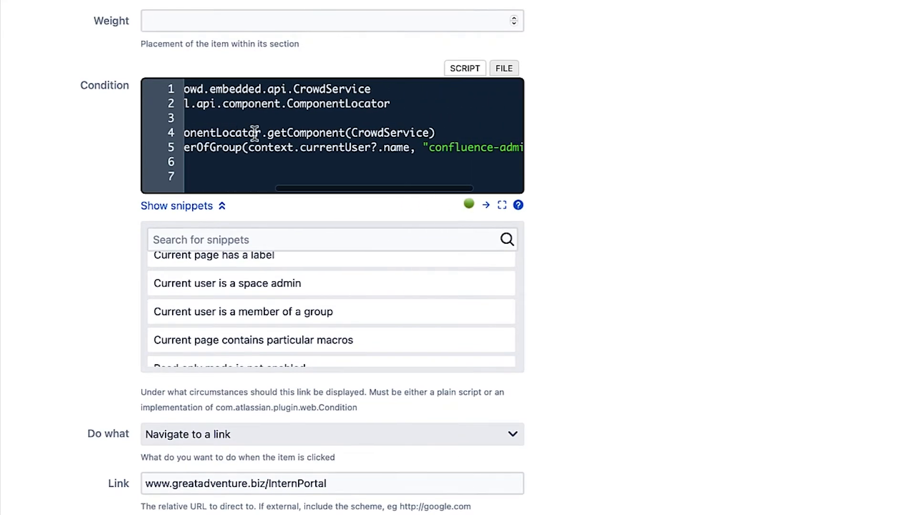
{"action": "scroll", "coordinate": [251, 130], "scroll_direction": "up", "scroll_amount": 1}
{"action": "scroll", "coordinate": [341, 149], "scroll_direction": "right", "scroll_amount": 2}
{"action": "scroll", "coordinate": [341, 148], "scroll_direction": "up", "scroll_amount": 1}
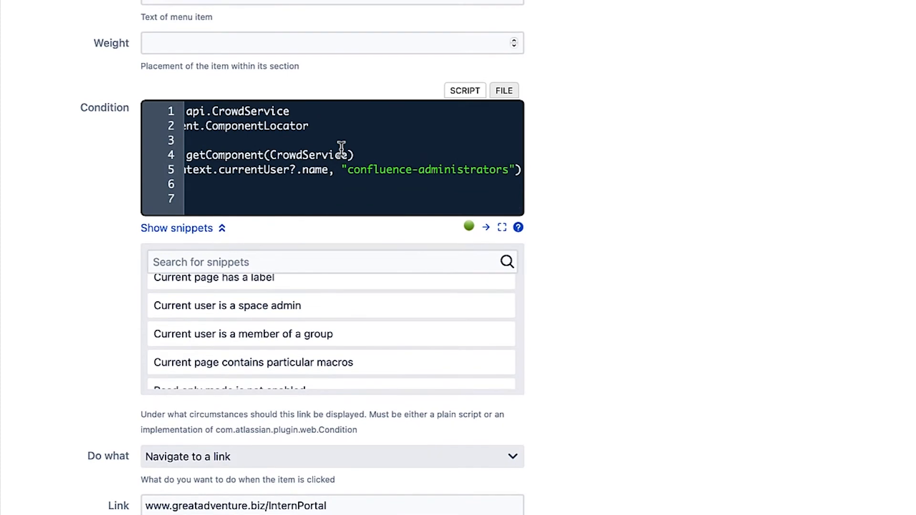
{"action": "left_click_drag", "start_coordinate": [348, 168], "coordinate": [510, 170]}
{"action": "type", "text": "full-time-interns"}
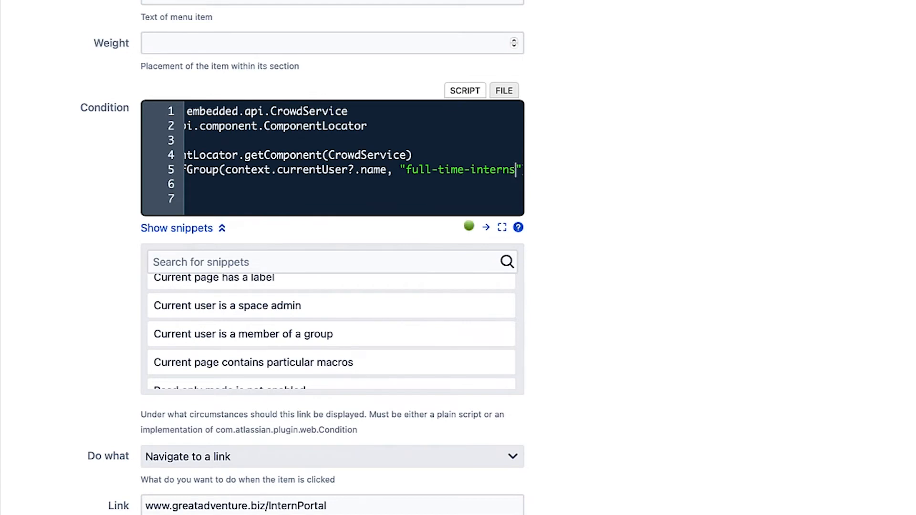
{"action": "scroll", "coordinate": [560, 229], "scroll_direction": "down", "scroll_amount": 5}
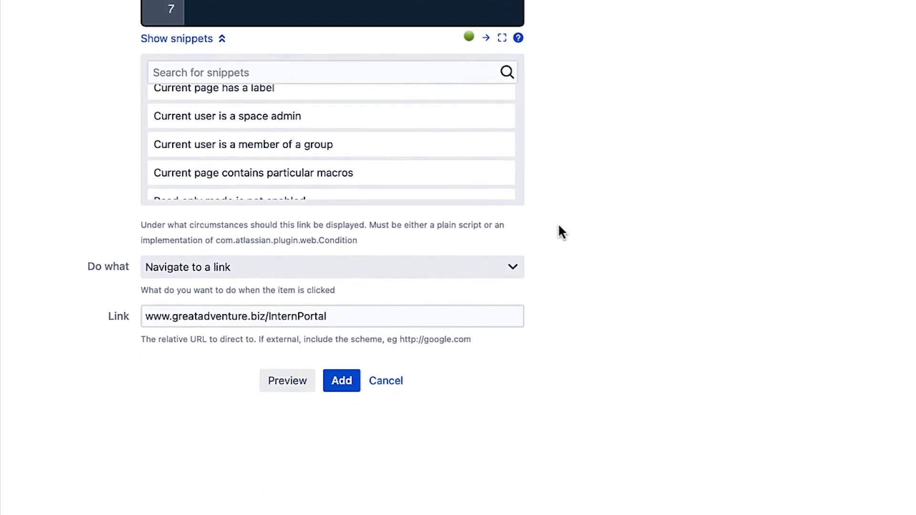
{"action": "left_click", "coordinate": [345, 373]}
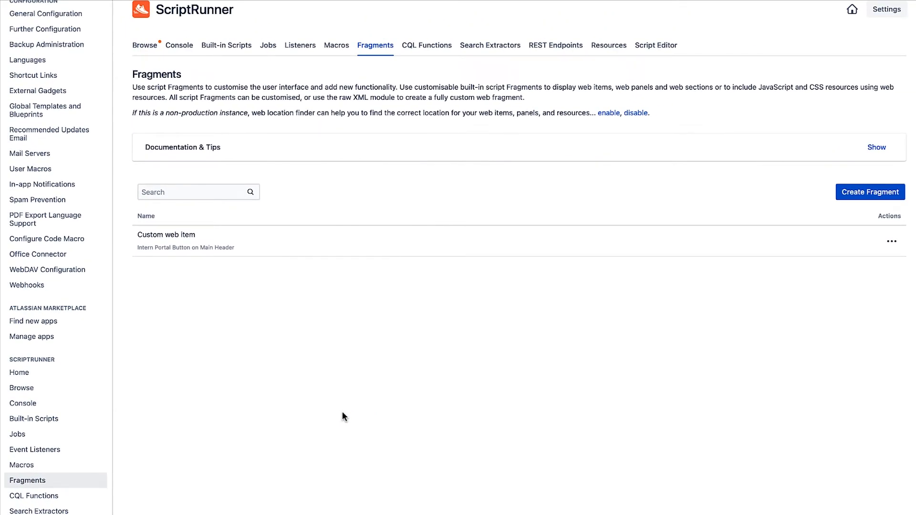
Start a "Hide system or plugin UI element" fragment with the note "Hide the page move button for non-permanent employees".
{"action": "scroll", "coordinate": [342, 416], "scroll_direction": "up", "scroll_amount": 3}
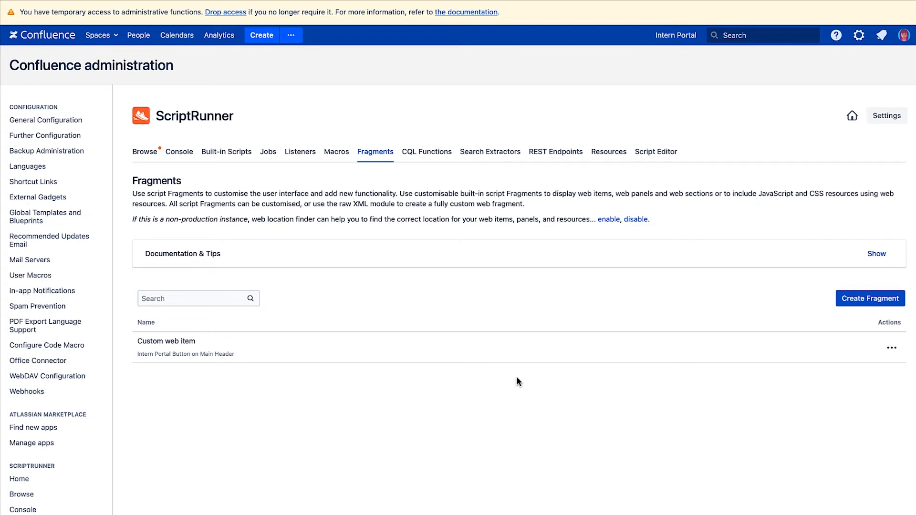
{"action": "left_click", "coordinate": [874, 298]}
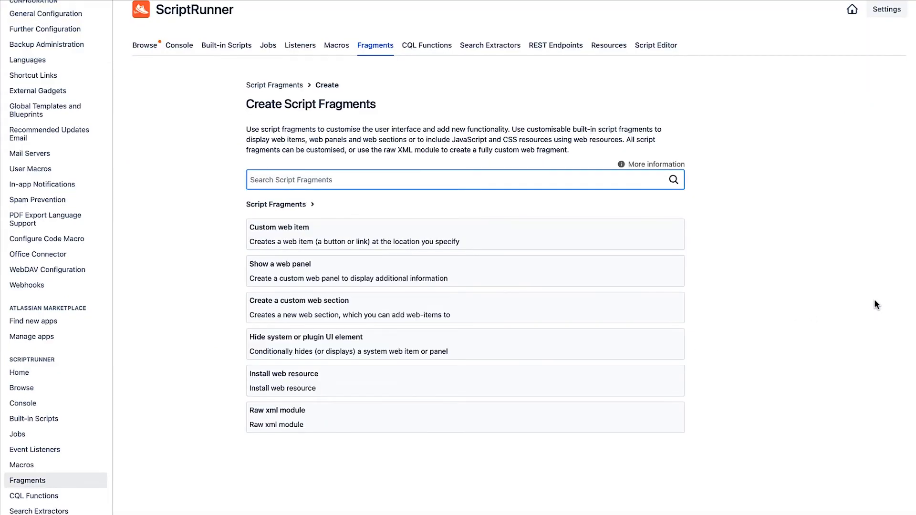
{"action": "left_click", "coordinate": [555, 340]}
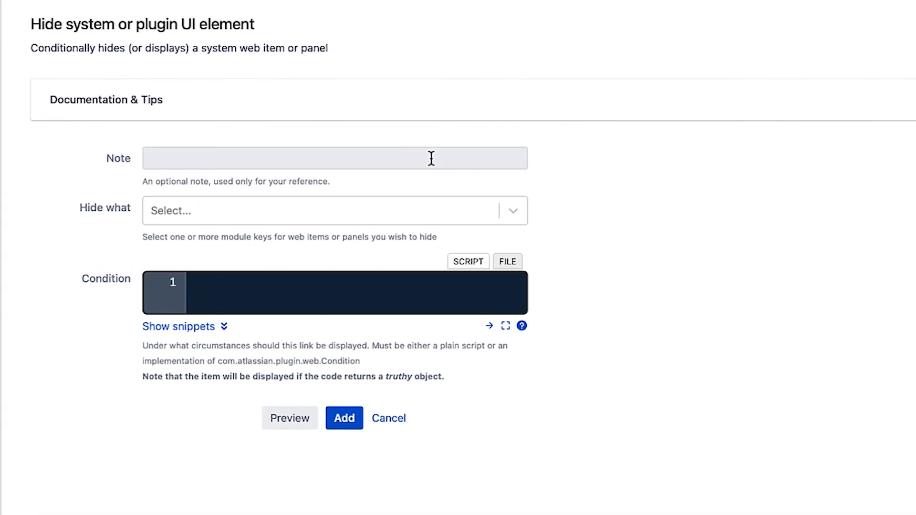
{"action": "left_click", "coordinate": [402, 157]}
{"action": "type", "text": "Hide the page move butt"}
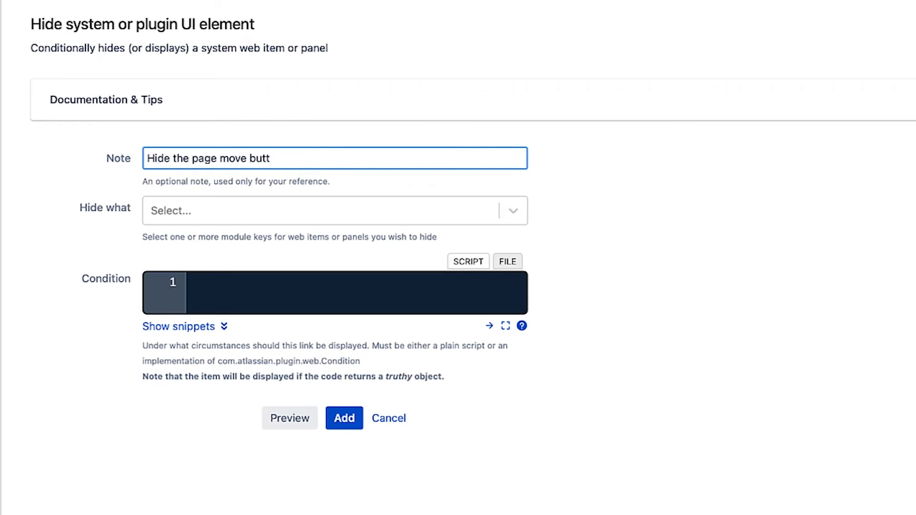
{"action": "type", "text": "on for non-permanent employees"}
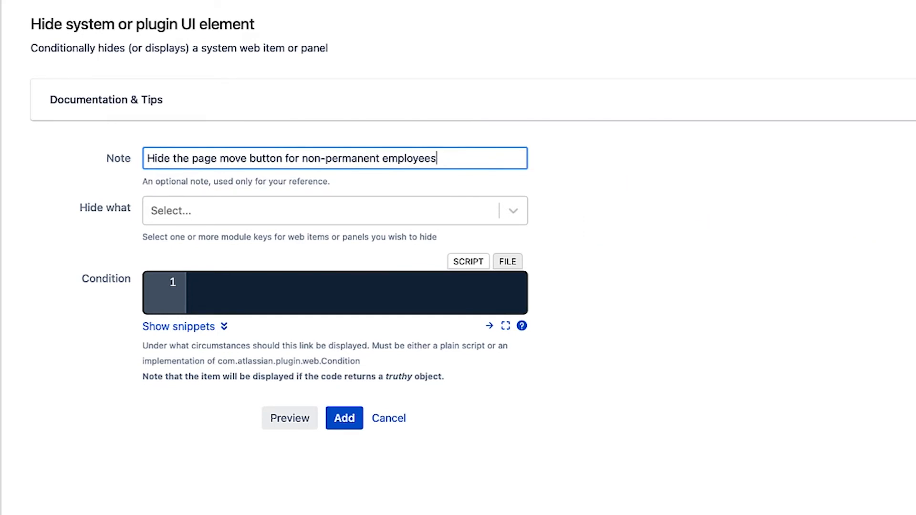
Choose confluence.content.action.menu:move-page as the element to hide.
{"action": "left_click", "coordinate": [418, 214]}
{"action": "type", "text": "move"}
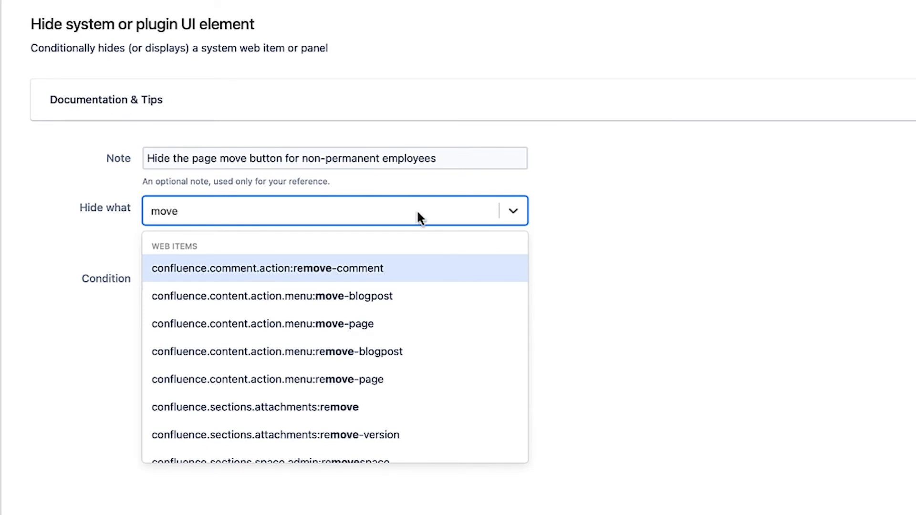
{"action": "left_click", "coordinate": [413, 322]}
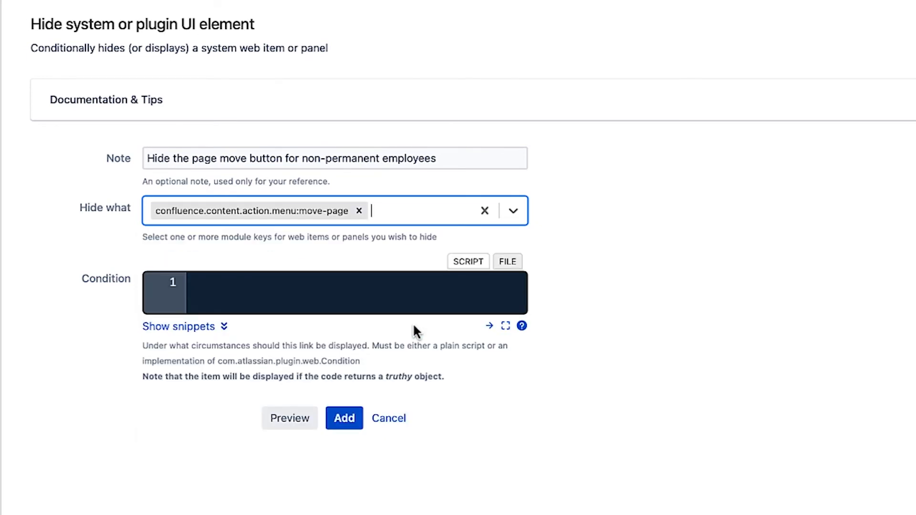
Insert the "Current user is a member of a group" snippet as the condition for the hidden move-page element.
{"action": "scroll", "coordinate": [414, 326], "scroll_direction": "down", "scroll_amount": 3}
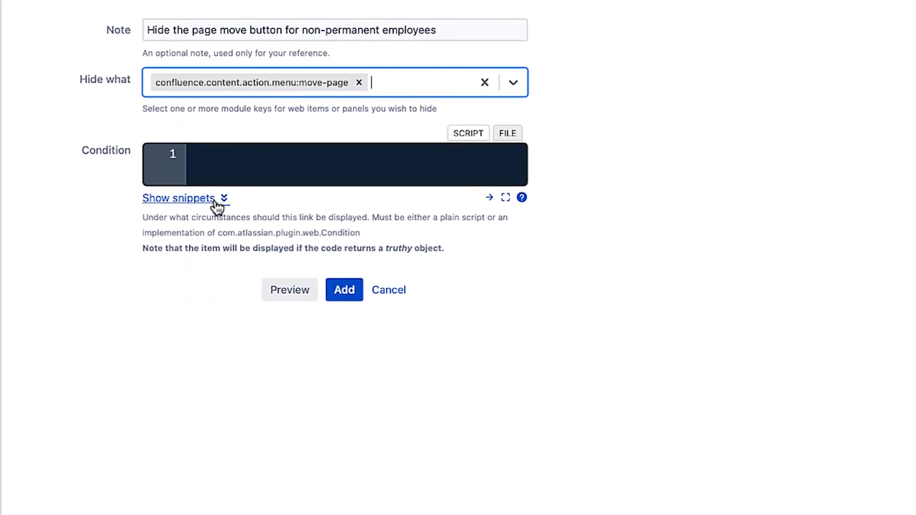
{"action": "left_click", "coordinate": [217, 212]}
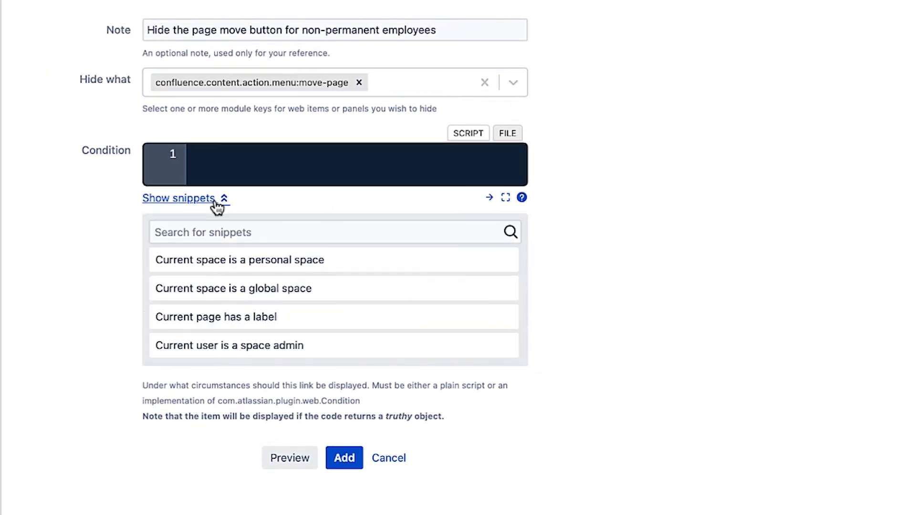
{"action": "scroll", "coordinate": [284, 272], "scroll_direction": "down", "scroll_amount": 2}
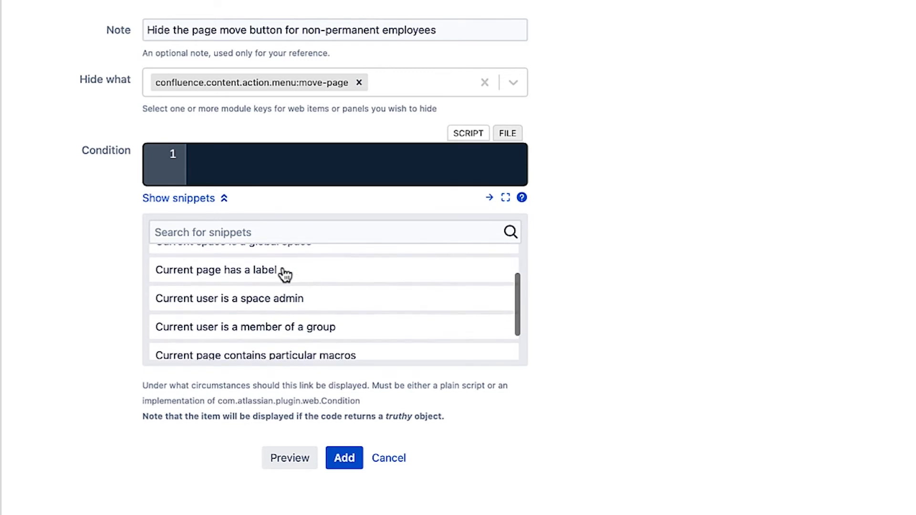
{"action": "left_click", "coordinate": [256, 320]}
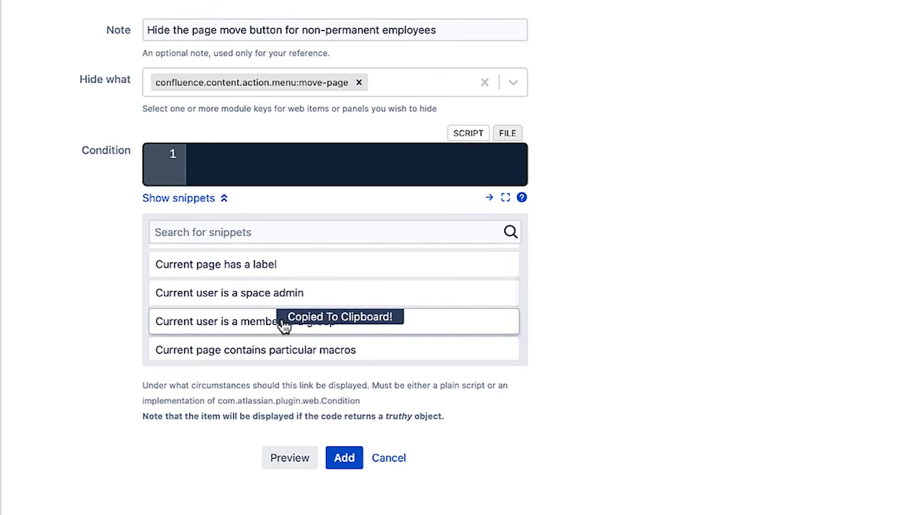
{"action": "left_click", "coordinate": [232, 153]}
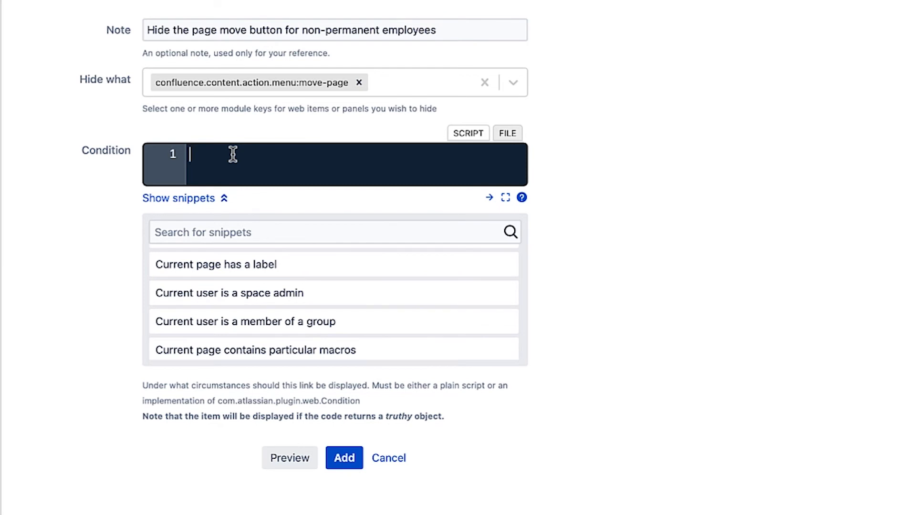
{"action": "key", "text": "ctrl+v"}
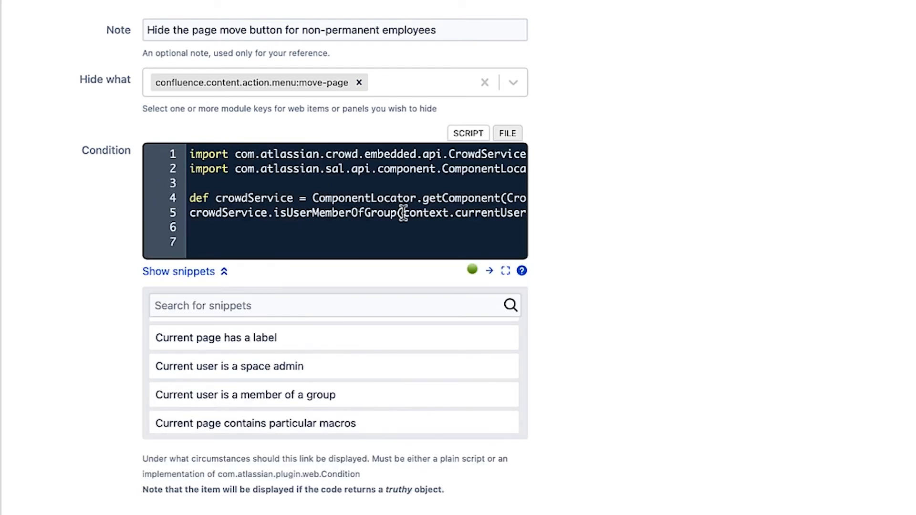
Replace the group name in the condition script with "permanent-employees" and add the hide fragment.
{"action": "scroll", "coordinate": [403, 212], "scroll_direction": "right", "scroll_amount": 5}
{"action": "scroll", "coordinate": [403, 212], "scroll_direction": "right", "scroll_amount": 5}
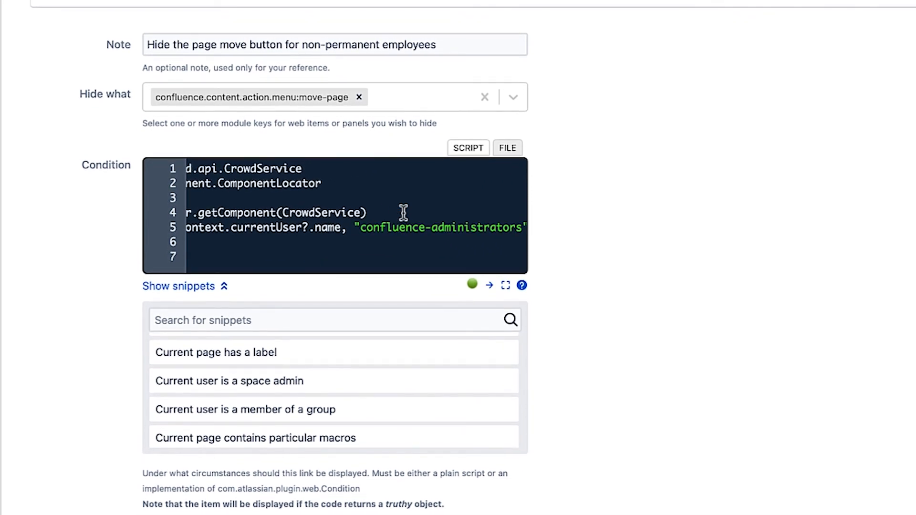
{"action": "left_click", "coordinate": [360, 230]}
{"action": "left_click", "coordinate": [519, 228], "text": "shift"}
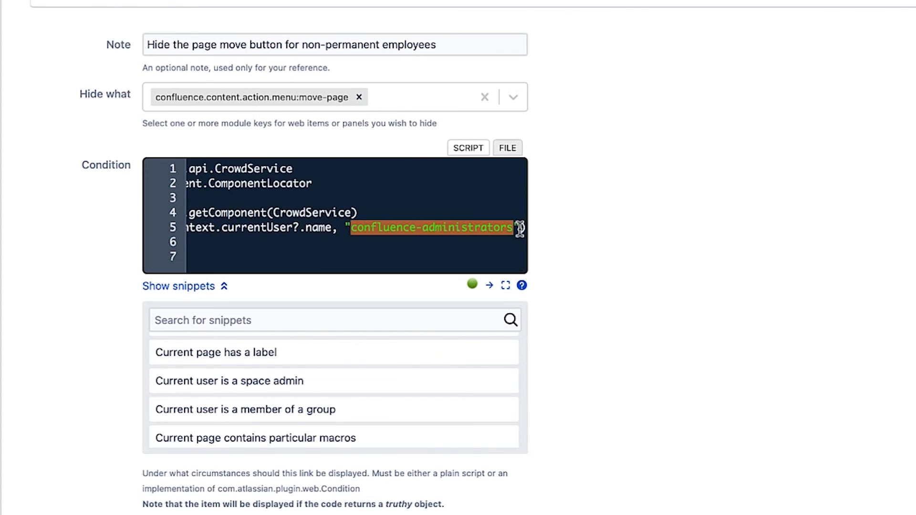
{"action": "type", "text": "permanent-"}
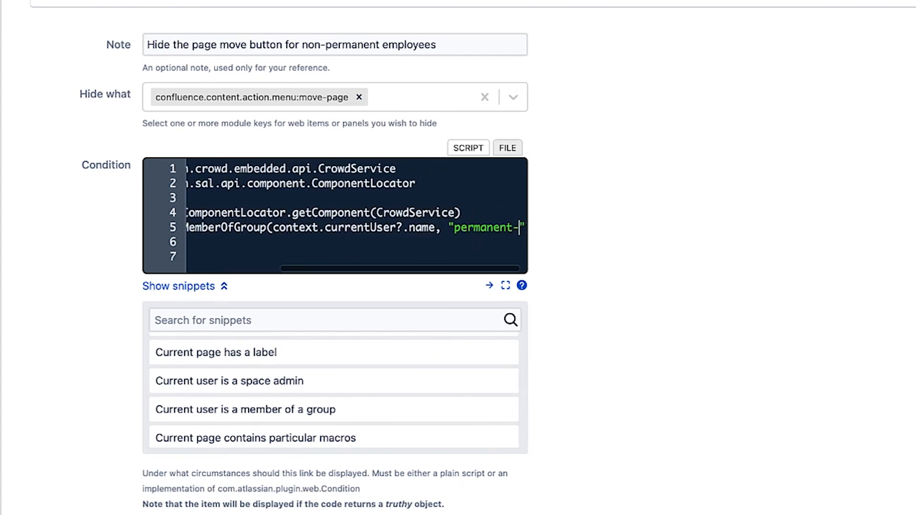
{"action": "type", "text": "employees"}
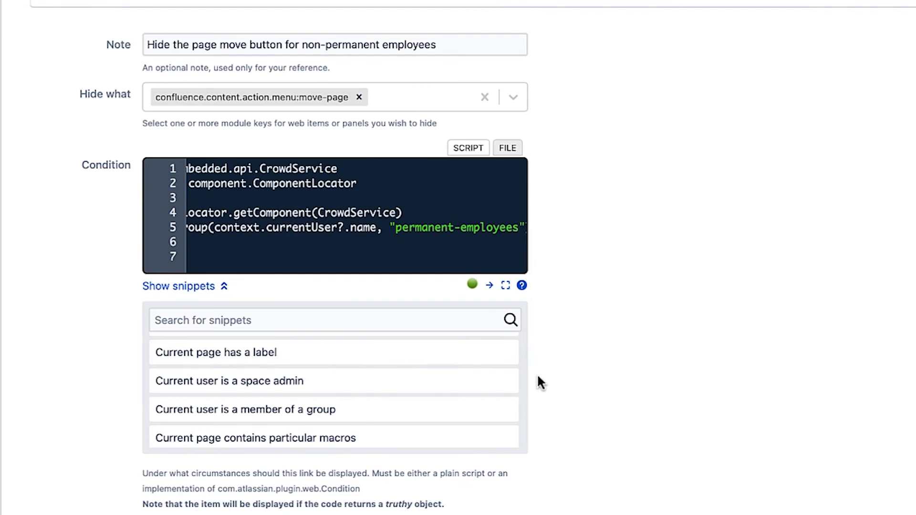
{"action": "scroll", "coordinate": [538, 374], "scroll_direction": "down", "scroll_amount": 2}
{"action": "scroll", "coordinate": [538, 376], "scroll_direction": "down", "scroll_amount": 1}
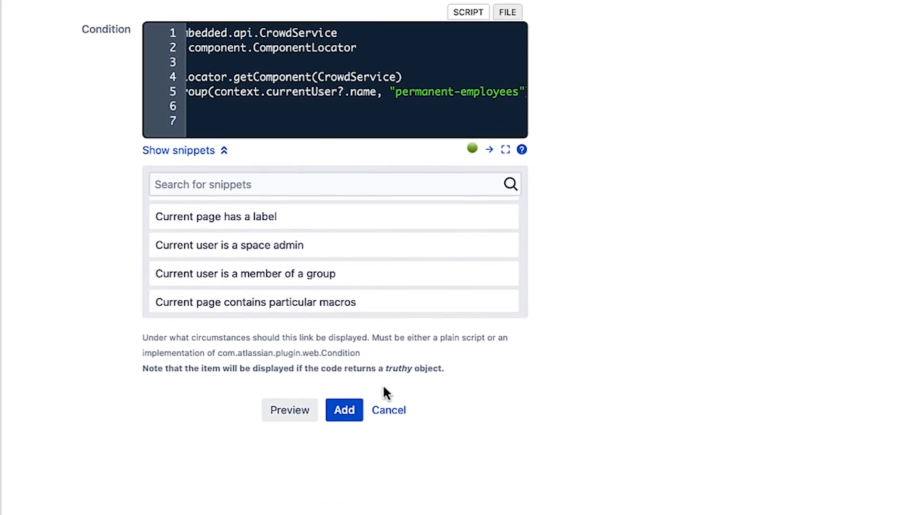
{"action": "left_click", "coordinate": [343, 410]}
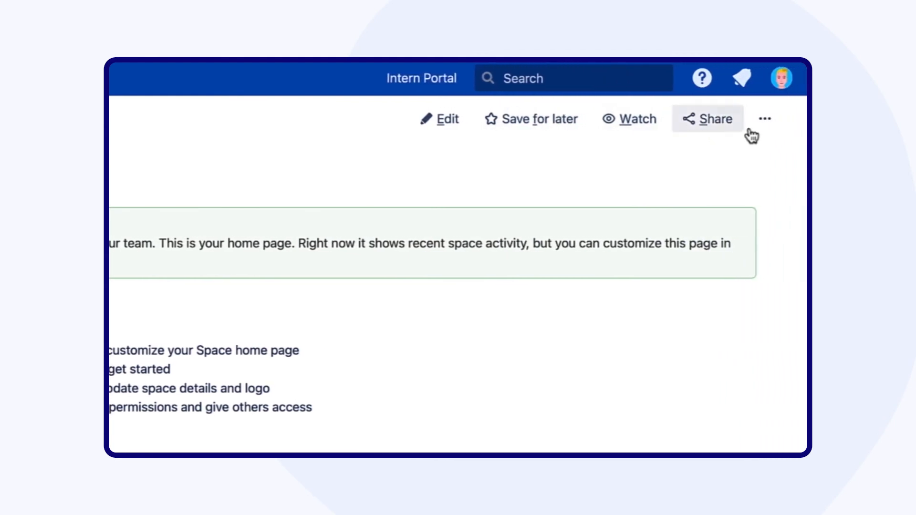
Check the space home page's additional page actions for the move option.
{"action": "left_click", "coordinate": [766, 125]}
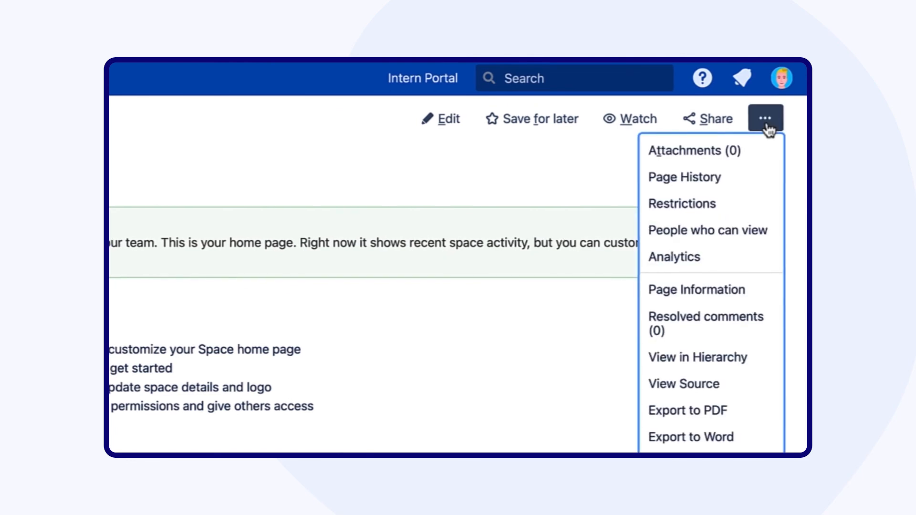